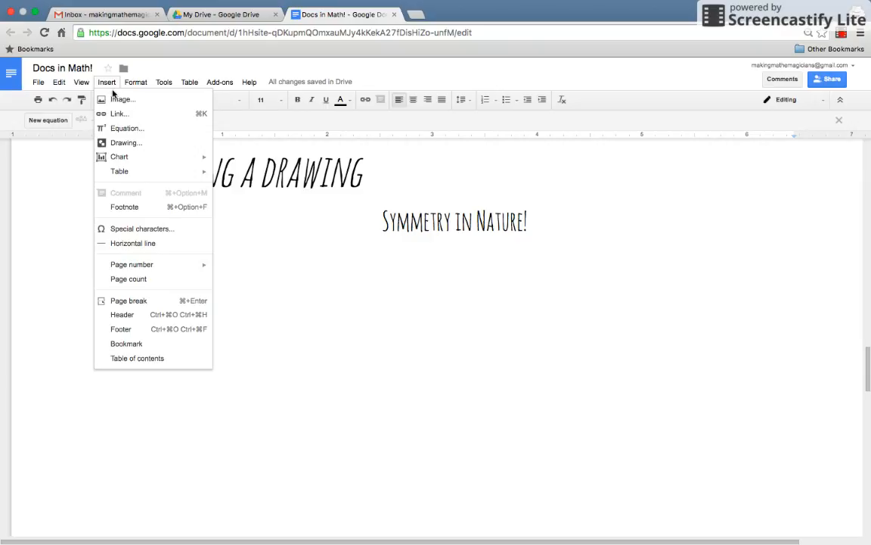
- Insert a new drawing under the "Symmetry in Nature!" heading and add elephant.jpg from the Google Drive Images folder
{"action": "left_click", "coordinate": [168, 144]}
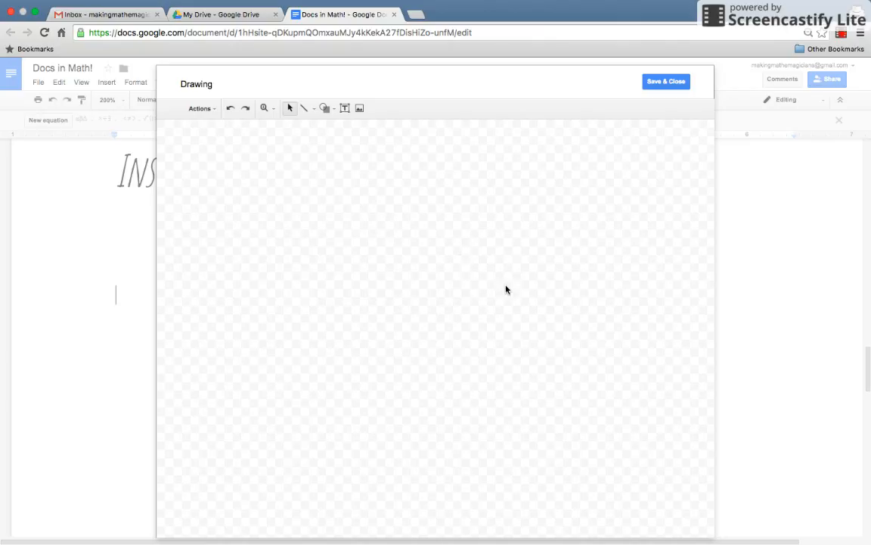
{"action": "left_click", "coordinate": [360, 110]}
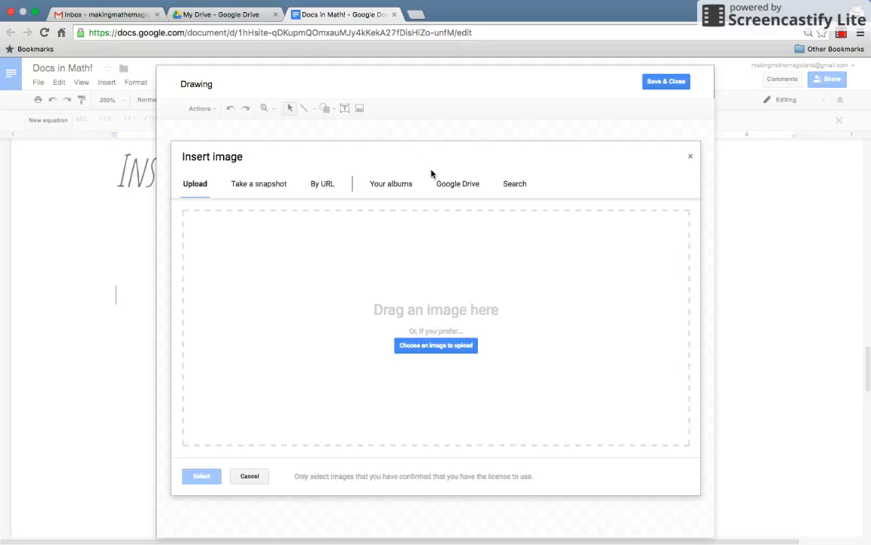
{"action": "left_click", "coordinate": [471, 189]}
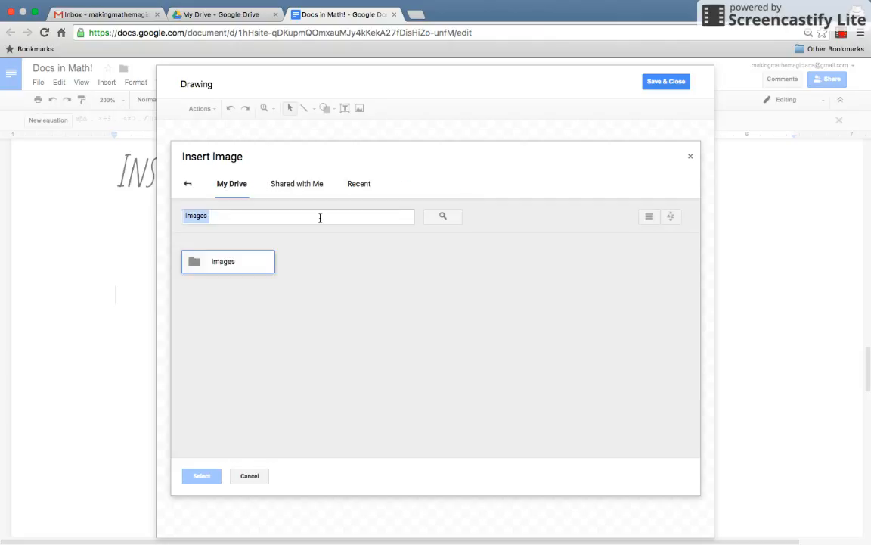
{"action": "double_click", "coordinate": [230, 266]}
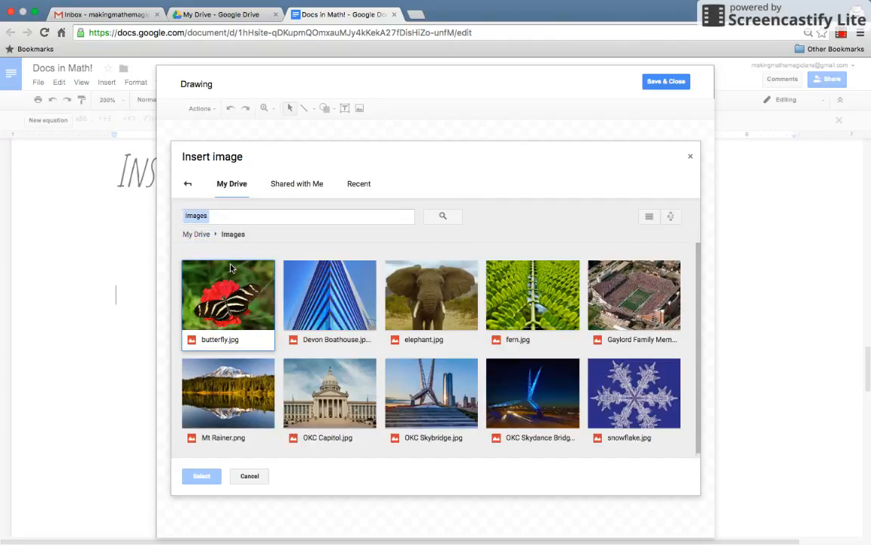
{"action": "left_click", "coordinate": [429, 316]}
{"action": "double_click", "coordinate": [429, 316]}
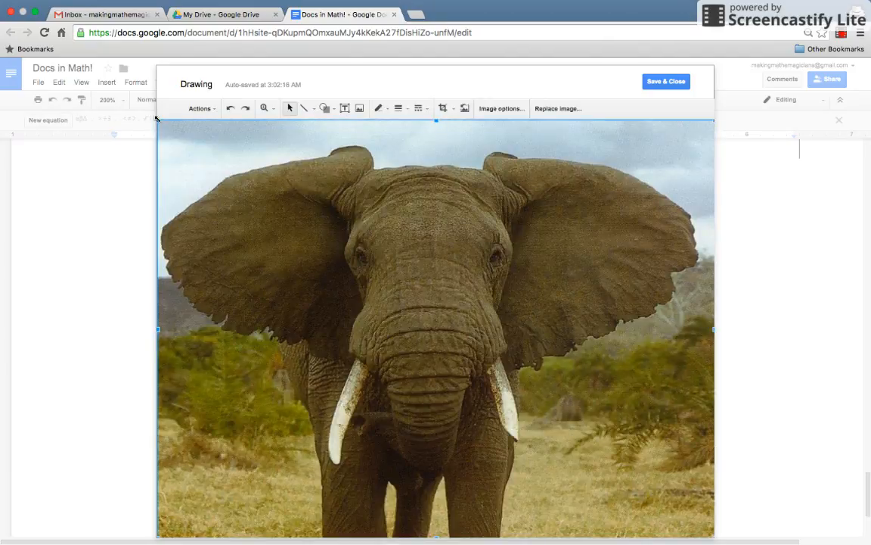
- Shrink the elephant picture to roughly a third of the canvas width and move it to the canvas's upper-left area
{"action": "left_click_drag", "start_coordinate": [155, 119], "coordinate": [523, 387]}
{"action": "left_click_drag", "start_coordinate": [577, 435], "coordinate": [242, 192]}
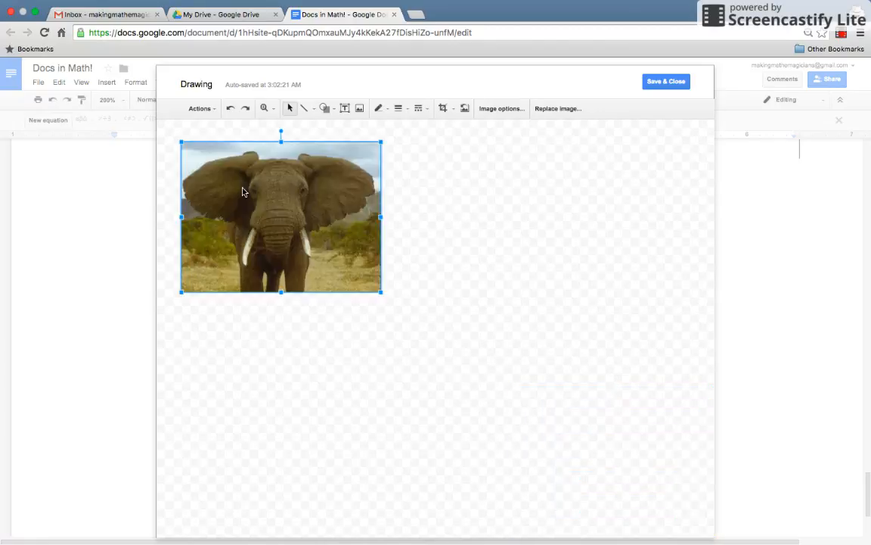
{"action": "left_click", "coordinate": [393, 239]}
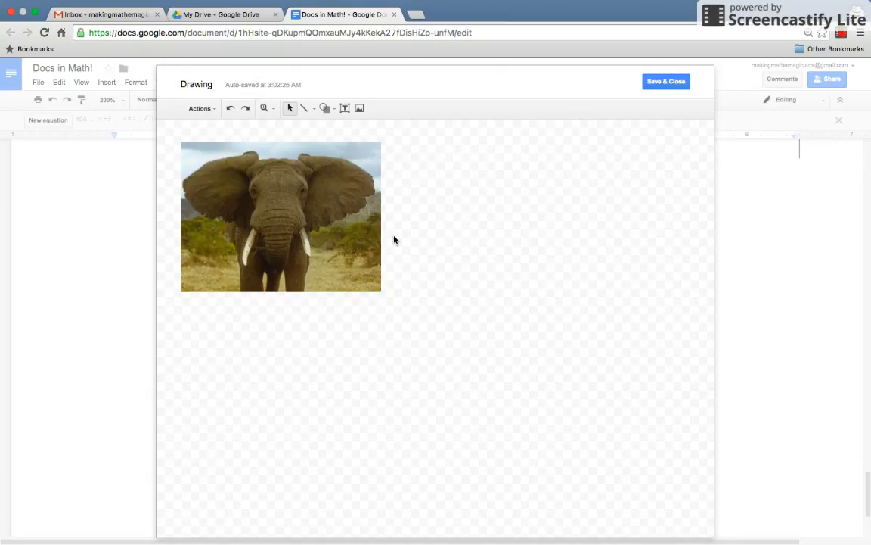
- Draw a vertical line through the elephant's middle and add a text box below the picture reading "There is 1 line of symmetry."
{"action": "left_click", "coordinate": [304, 111]}
{"action": "mouse_move", "coordinate": [278, 130]}
{"action": "left_mouse_down"}
{"action": "mouse_move", "coordinate": [278, 328]}
{"action": "mouse_move", "coordinate": [279, 312]}
{"action": "left_mouse_up"}
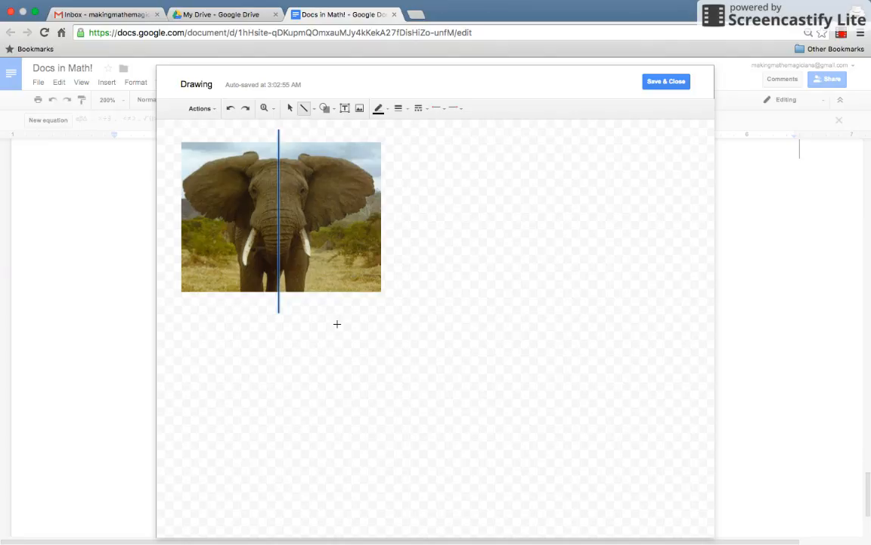
{"action": "left_click", "coordinate": [345, 109]}
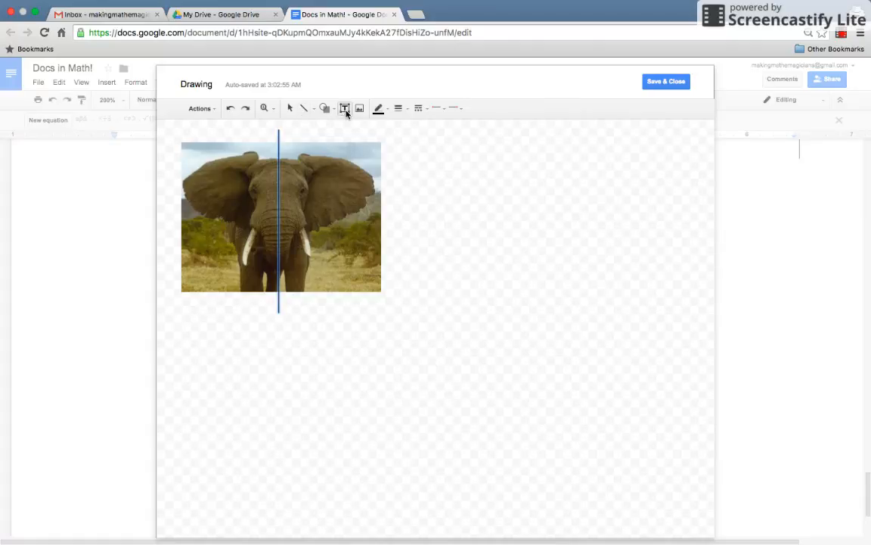
{"action": "left_click_drag", "start_coordinate": [190, 325], "coordinate": [372, 371]}
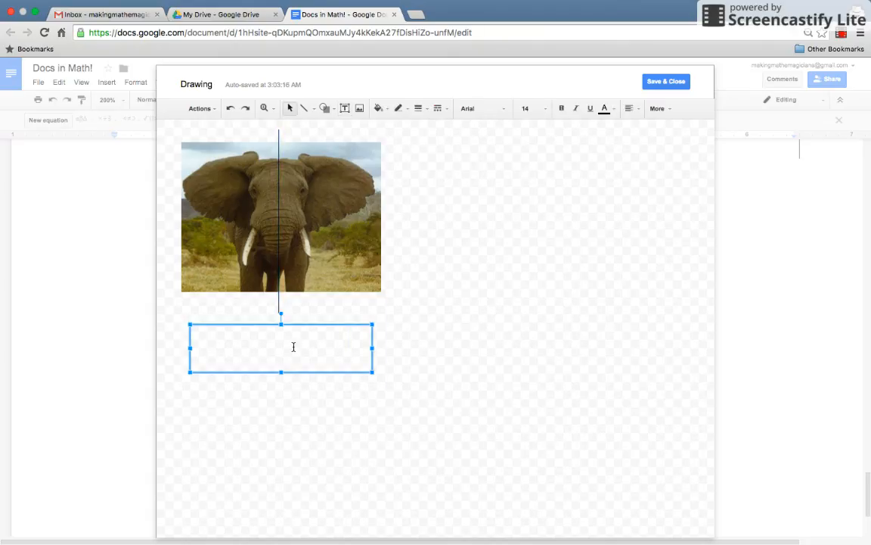
{"action": "type", "text": "There is 1 line of symmetry."}
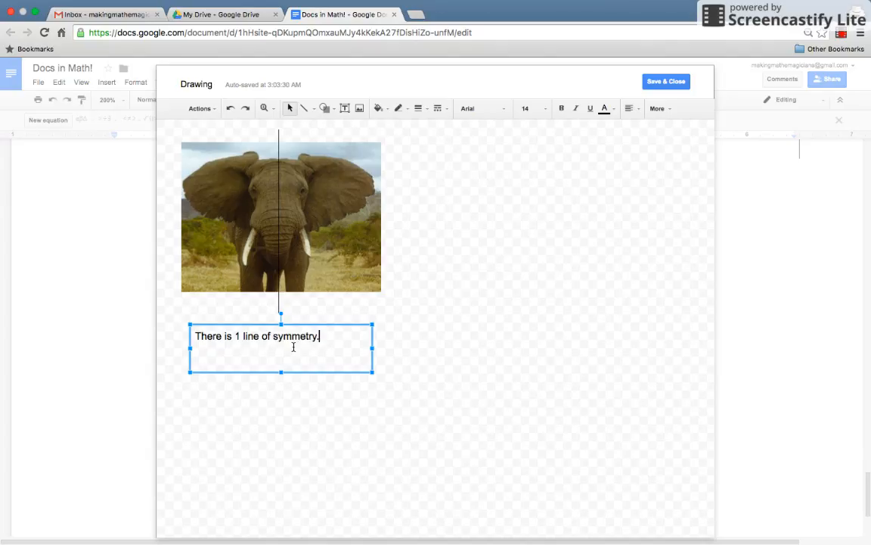
{"action": "left_click", "coordinate": [412, 345]}
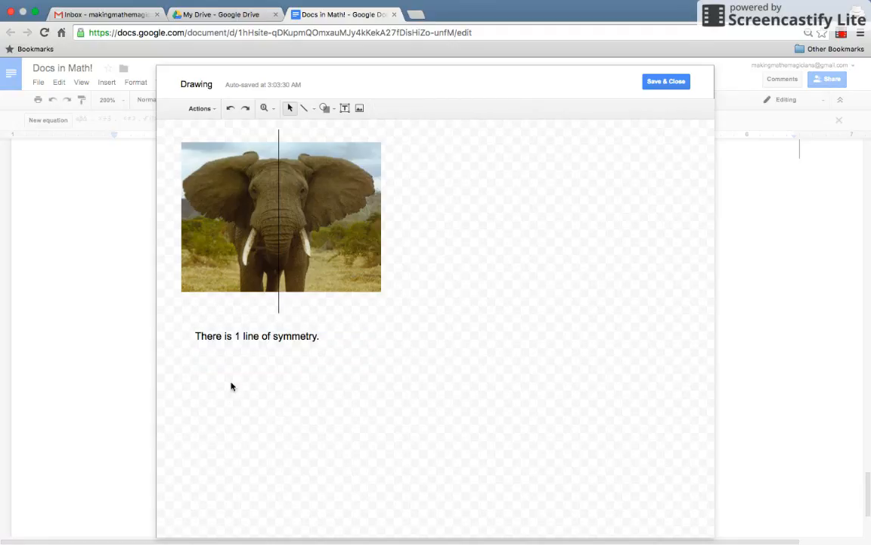
- Centre the caption in its text box and save the drawing into the document
{"action": "left_click", "coordinate": [227, 336]}
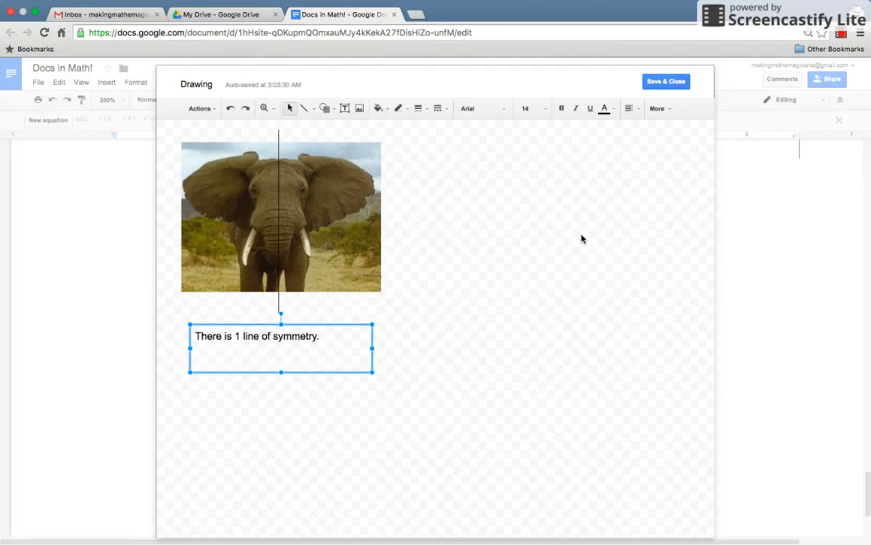
{"action": "left_click", "coordinate": [640, 113]}
{"action": "left_click", "coordinate": [645, 126]}
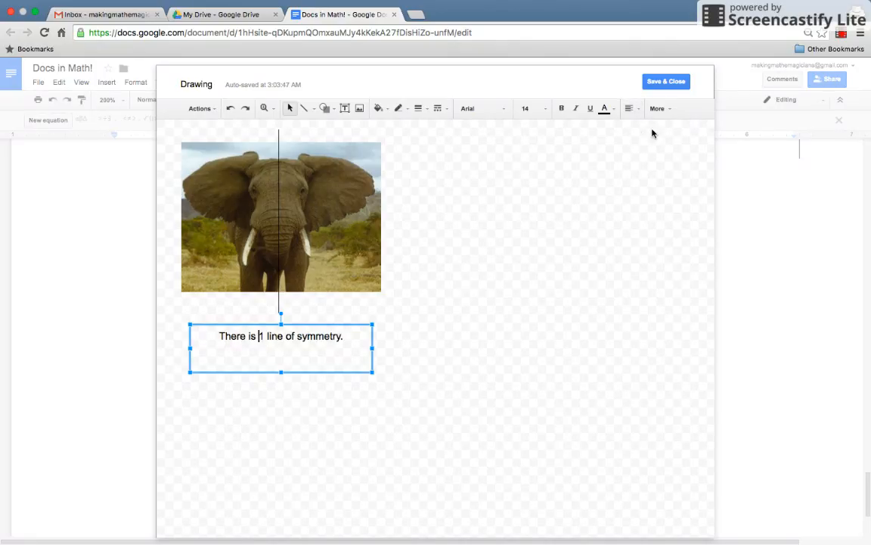
{"action": "left_click", "coordinate": [421, 341]}
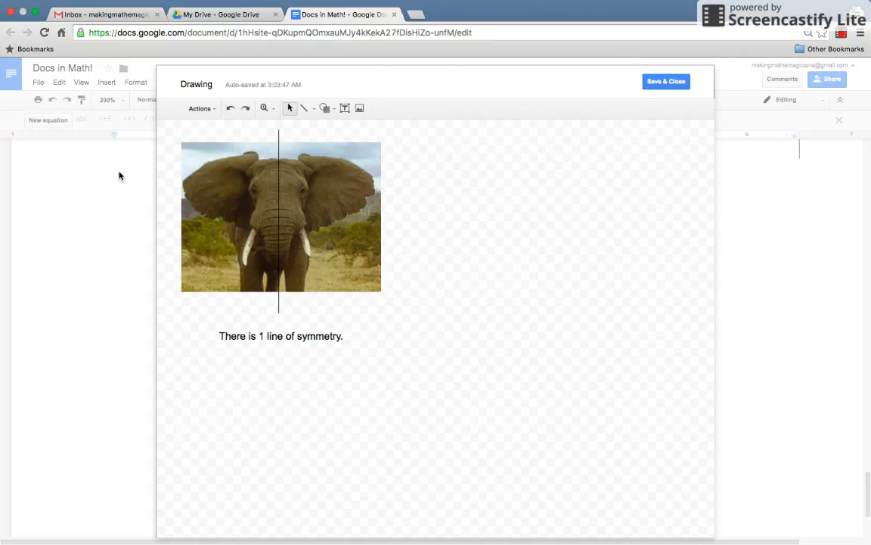
{"action": "left_click_drag", "start_coordinate": [144, 328], "coordinate": [339, 376]}
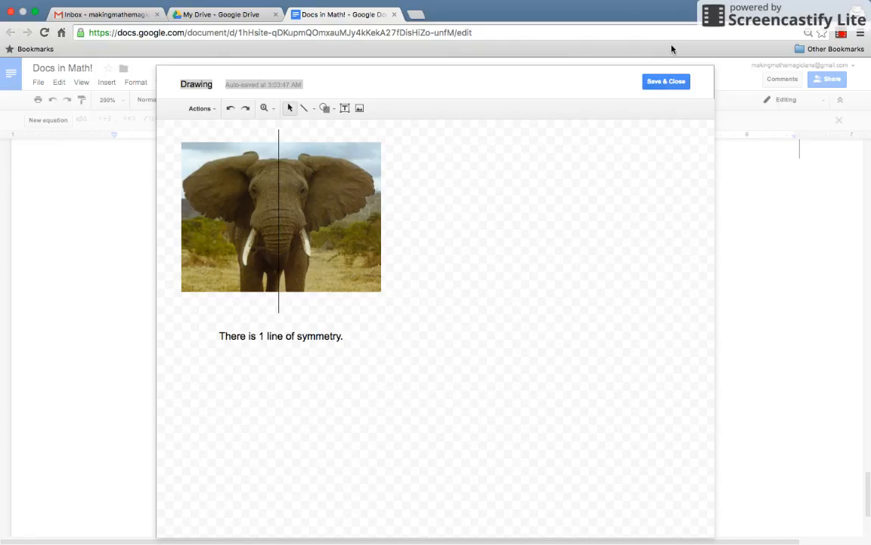
{"action": "left_click", "coordinate": [666, 81]}
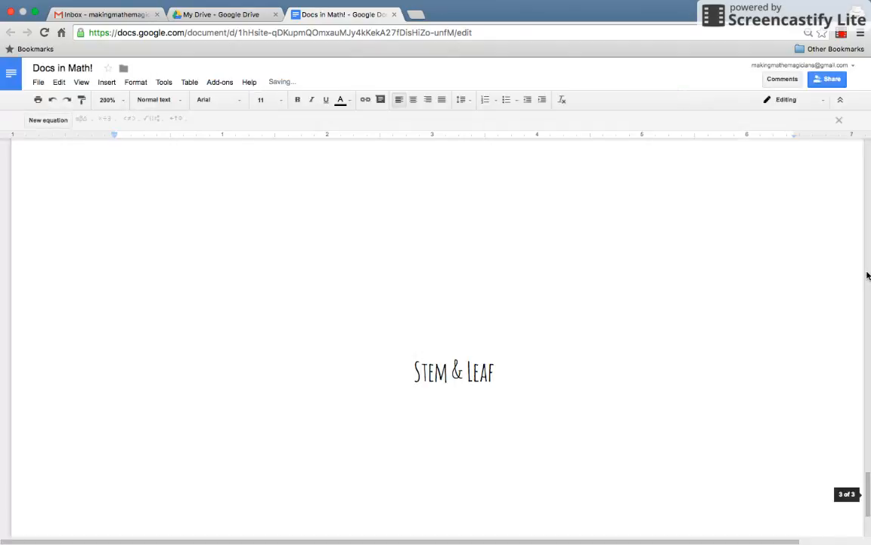
- Shrink the inserted elephant drawing in the document proportionally to about 2 inches wide
{"action": "scroll", "coordinate": [869, 497], "scroll_direction": "up", "scroll_amount": 3}
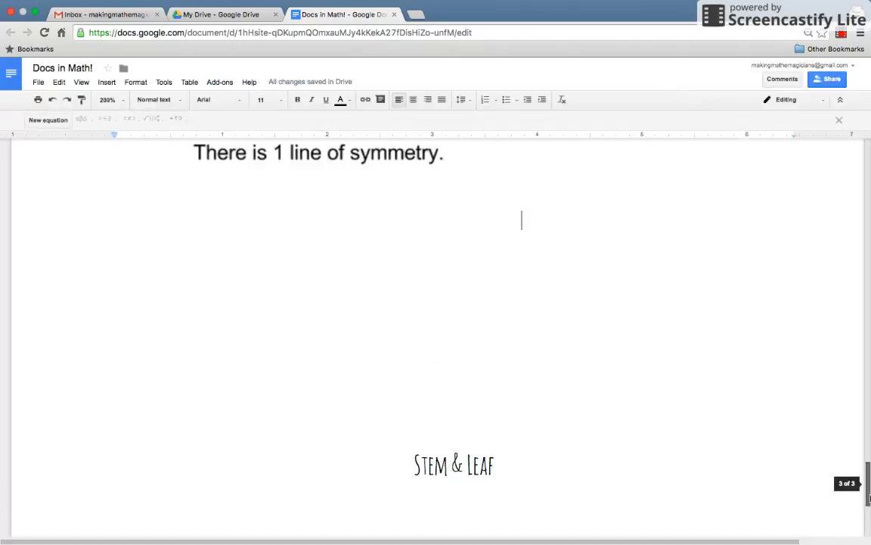
{"action": "scroll", "coordinate": [869, 496], "scroll_direction": "up", "scroll_amount": 2}
{"action": "scroll", "coordinate": [869, 461], "scroll_direction": "up", "scroll_amount": 1}
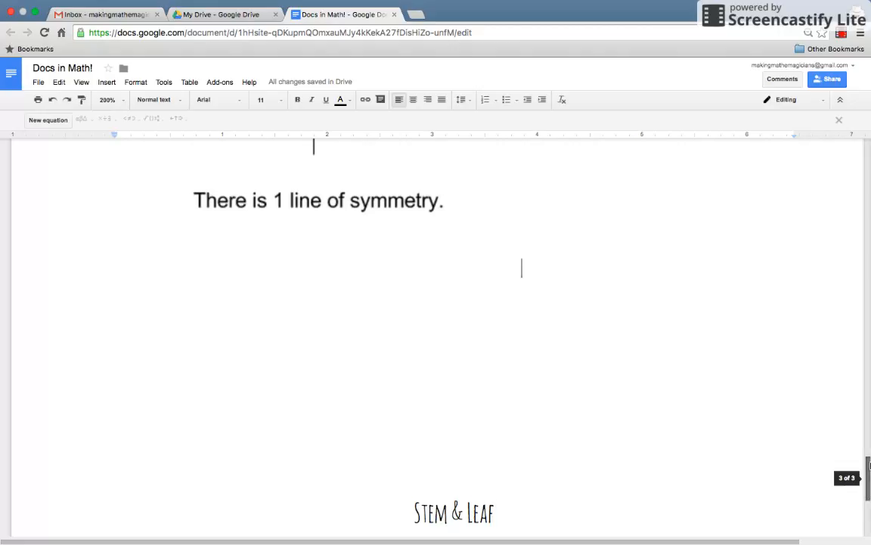
{"action": "scroll", "coordinate": [869, 456], "scroll_direction": "up", "scroll_amount": 5}
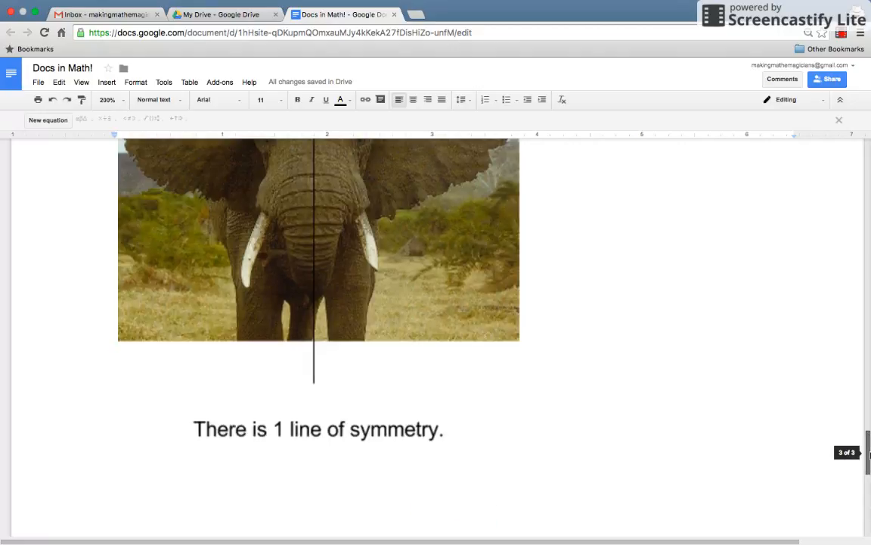
{"action": "scroll", "coordinate": [869, 454], "scroll_direction": "up", "scroll_amount": 6}
{"action": "scroll", "coordinate": [868, 431], "scroll_direction": "down", "scroll_amount": 3}
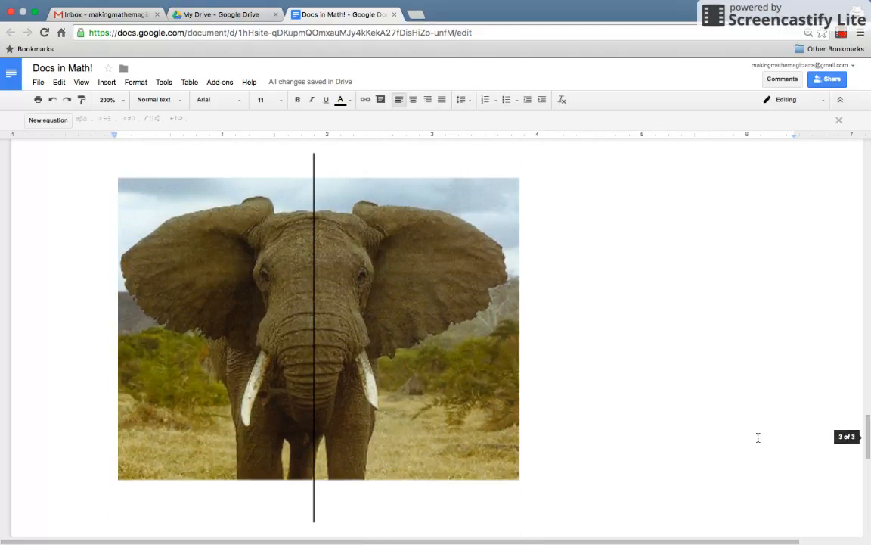
{"action": "left_click", "coordinate": [379, 434]}
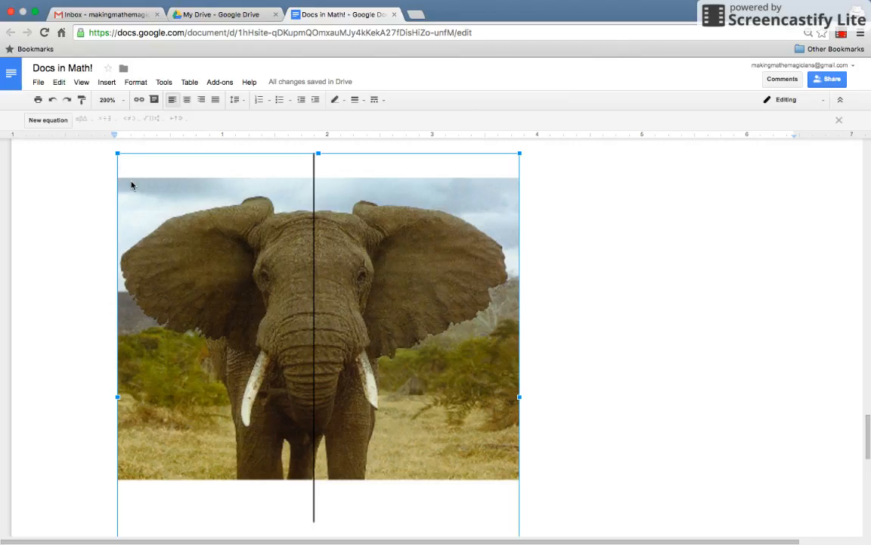
{"action": "left_click_drag", "start_coordinate": [118, 157], "coordinate": [241, 275]}
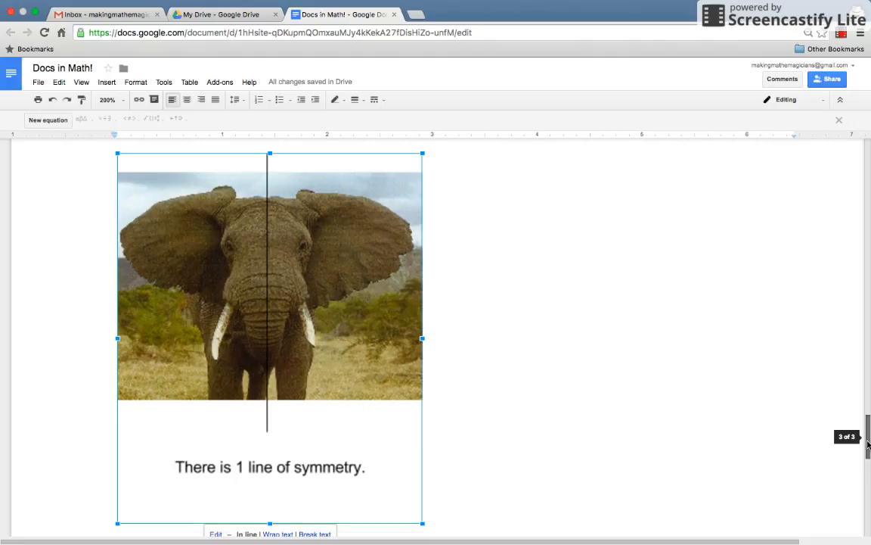
{"action": "mouse_move", "coordinate": [867, 438]}
{"action": "left_mouse_down"}
{"action": "mouse_move", "coordinate": [868, 418]}
{"action": "mouse_move", "coordinate": [868, 425]}
{"action": "left_mouse_up"}
{"action": "left_click_drag", "start_coordinate": [869, 431], "coordinate": [869, 454]}
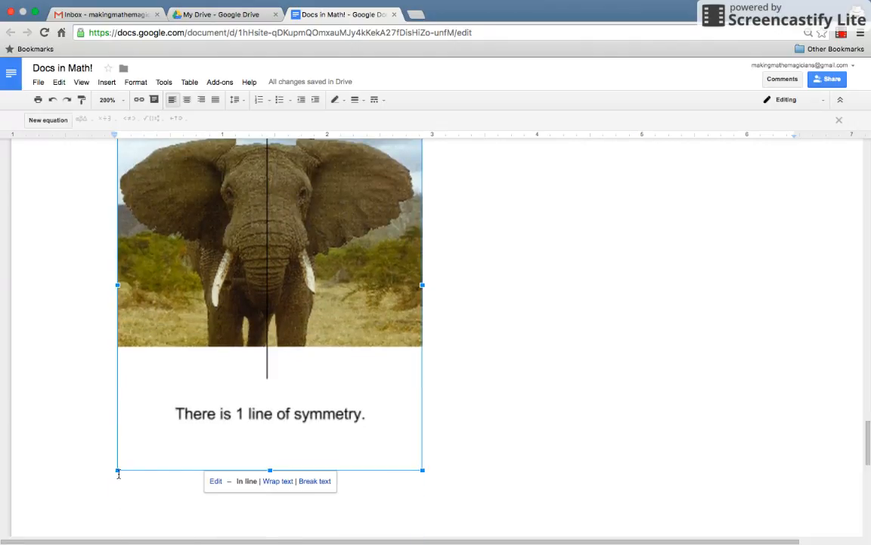
{"action": "left_click_drag", "start_coordinate": [117, 471], "coordinate": [220, 355]}
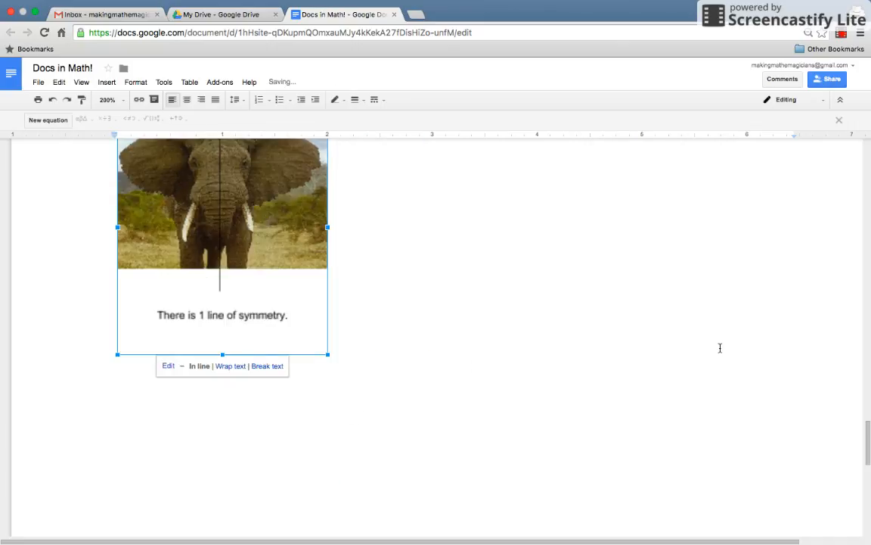
{"action": "mouse_move", "coordinate": [869, 427]}
{"action": "left_mouse_down"}
{"action": "mouse_move", "coordinate": [868, 412]}
{"action": "mouse_move", "coordinate": [868, 426]}
{"action": "left_mouse_up"}
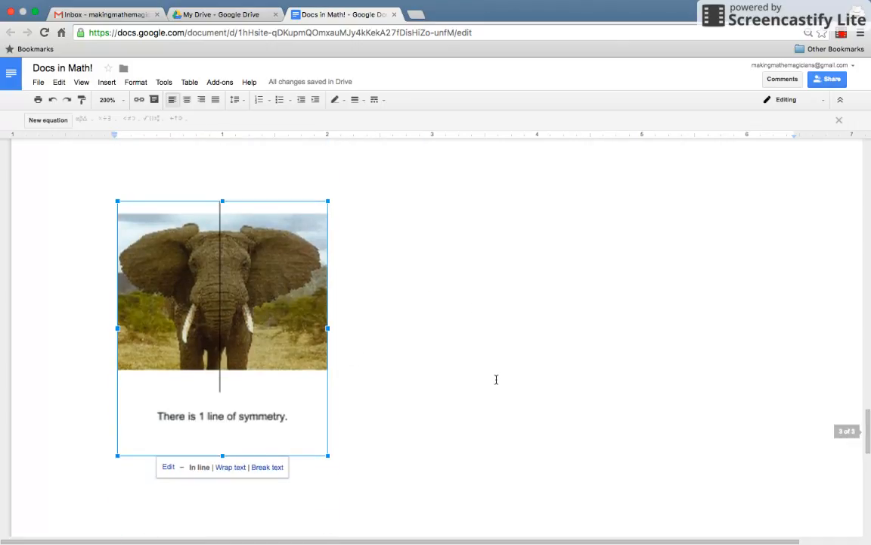
{"action": "left_click", "coordinate": [399, 331]}
- Delete the extra blank lines between the elephant drawing and the "Stem & Leaf" heading
{"action": "scroll", "coordinate": [398, 330], "scroll_direction": "down", "scroll_amount": 3}
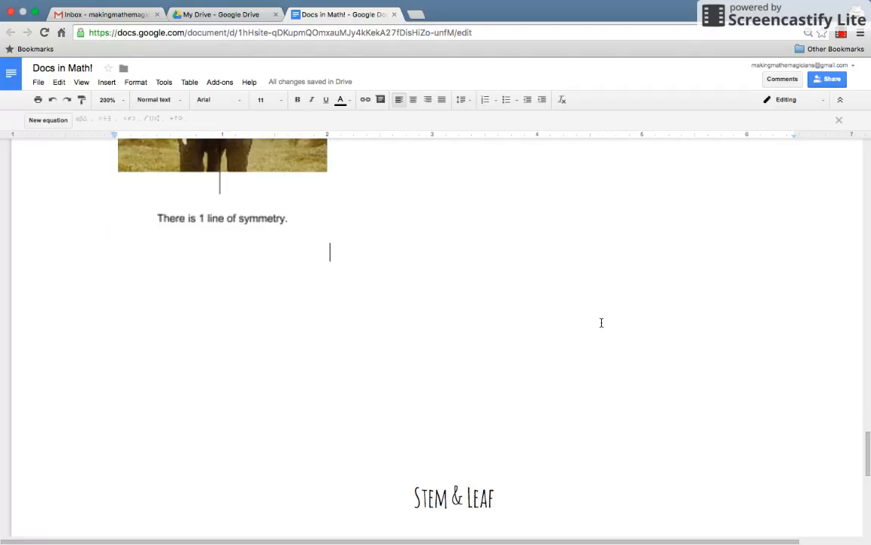
{"action": "left_click_drag", "start_coordinate": [869, 448], "coordinate": [869, 437]}
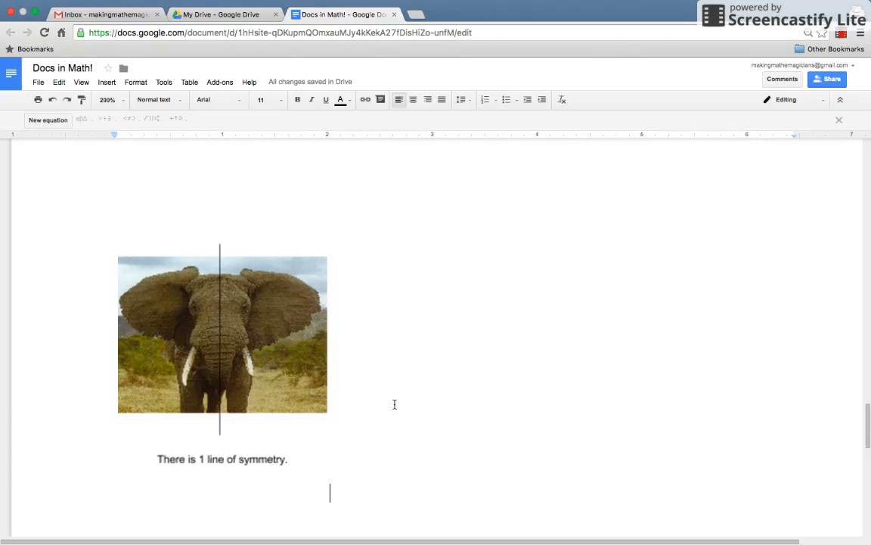
{"action": "left_click_drag", "start_coordinate": [867, 423], "coordinate": [869, 456]}
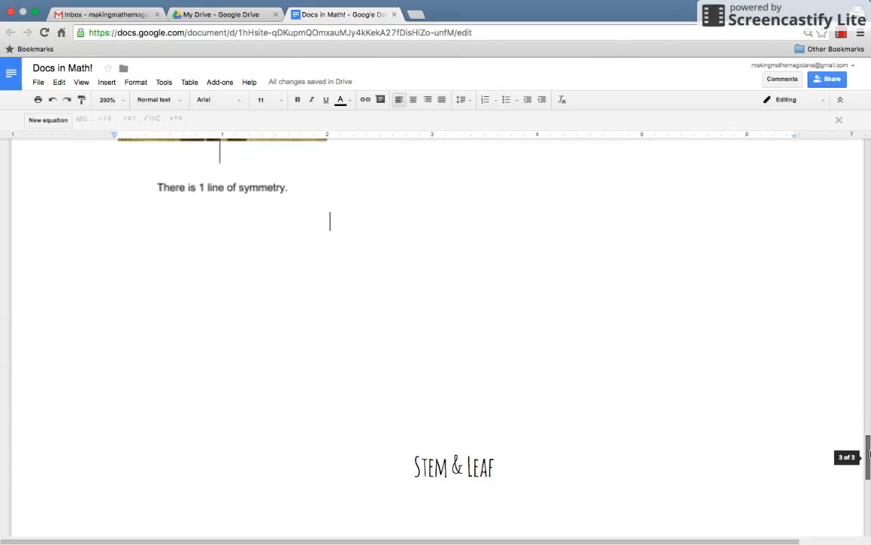
{"action": "left_click_drag", "start_coordinate": [357, 278], "coordinate": [361, 381]}
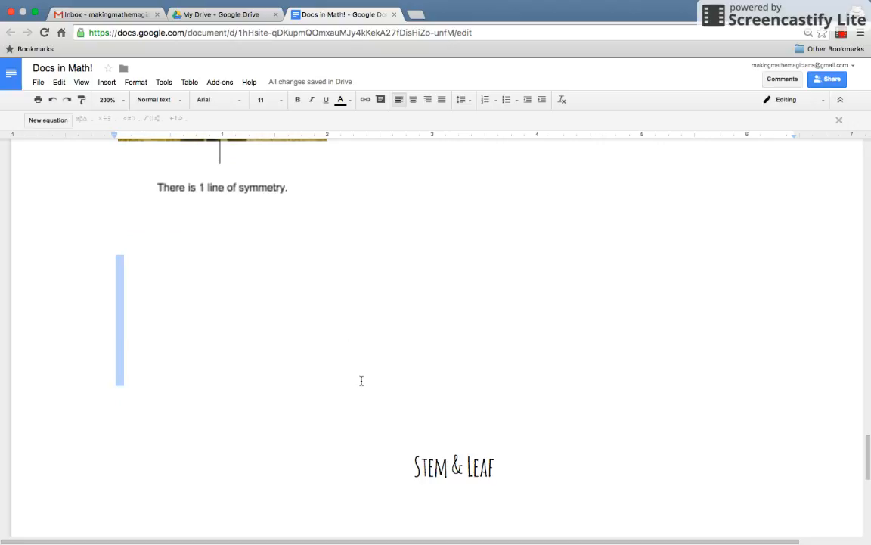
{"action": "key", "text": "BackSpace"}
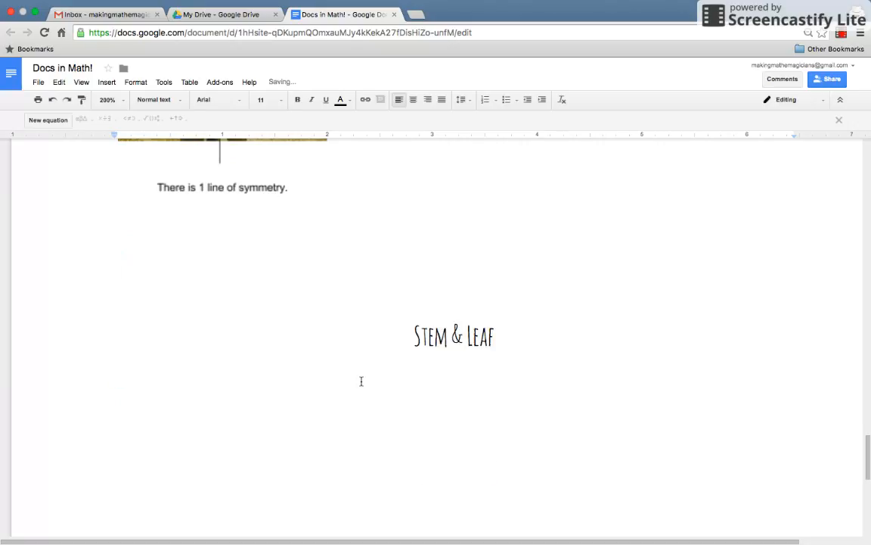
- Add two blank lines after the "Stem & Leaf" heading and start a new drawing there
{"action": "left_click", "coordinate": [531, 349]}
{"action": "key", "text": "Return"}
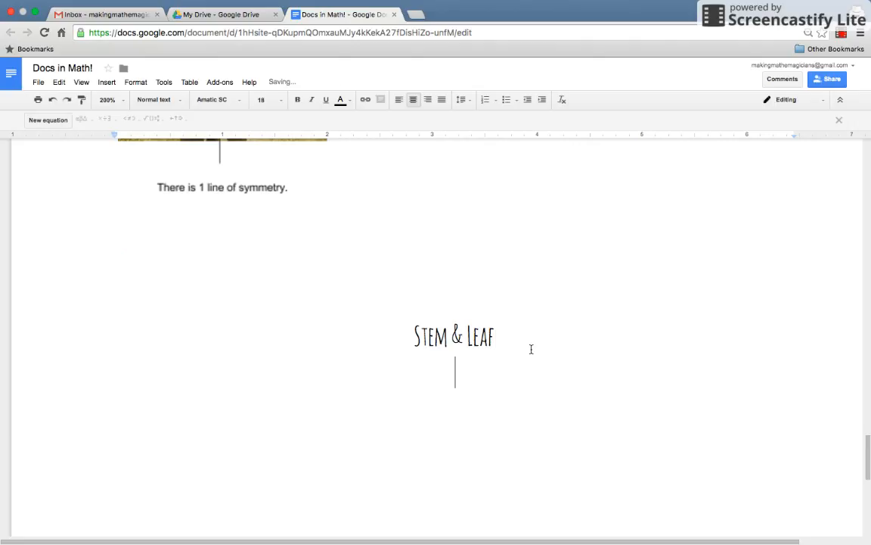
{"action": "key", "text": "Return"}
{"action": "left_click", "coordinate": [105, 83]}
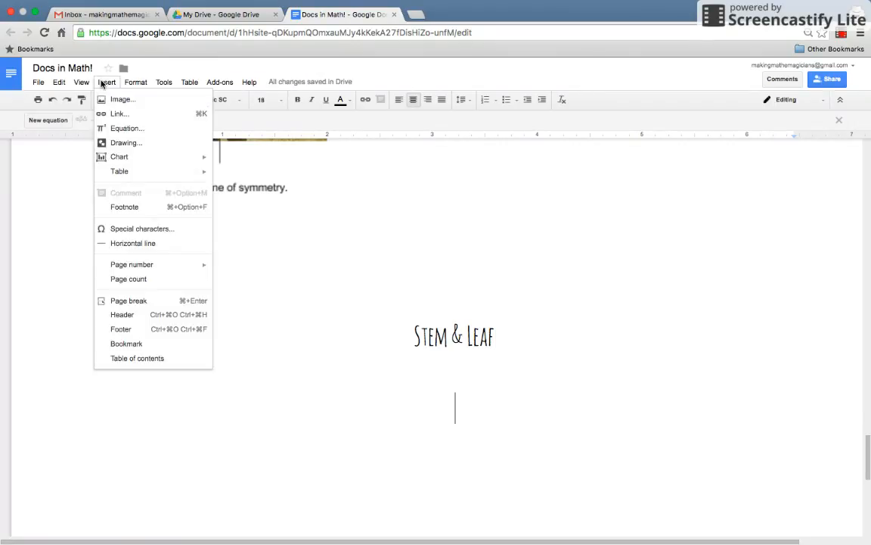
{"action": "left_click", "coordinate": [125, 143]}
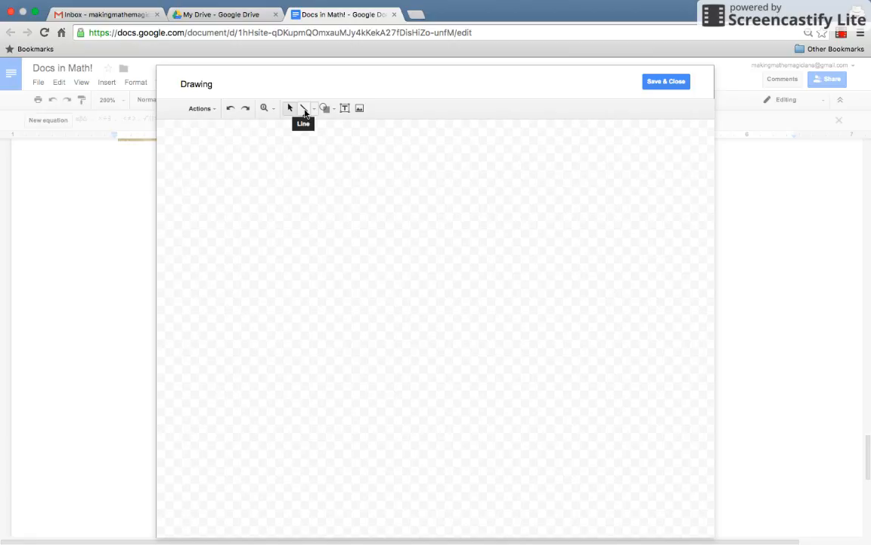
- Draw a long vertical line in the upper left part of the drawing canvas as the stem-and-leaf divider
{"action": "left_click", "coordinate": [304, 109]}
{"action": "left_click_drag", "start_coordinate": [270, 164], "coordinate": [270, 362]}
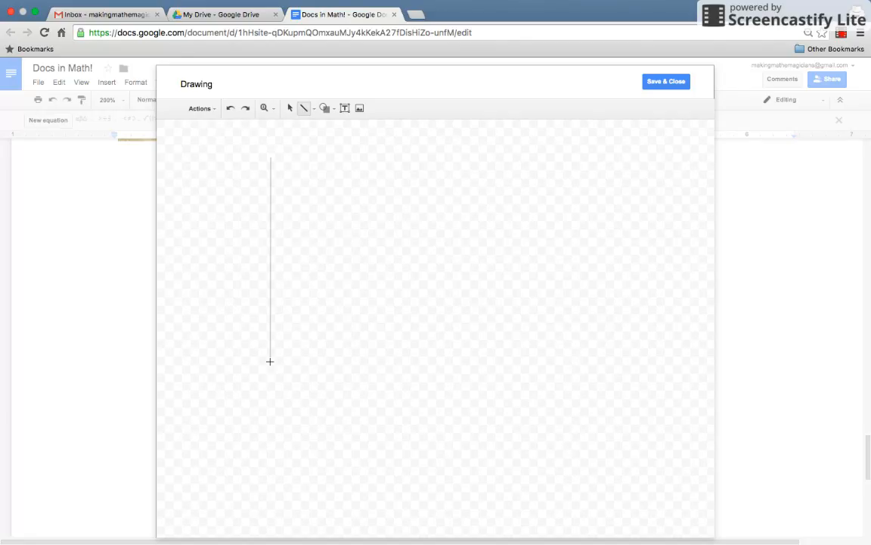
{"action": "left_click_drag", "start_coordinate": [270, 362], "coordinate": [270, 361]}
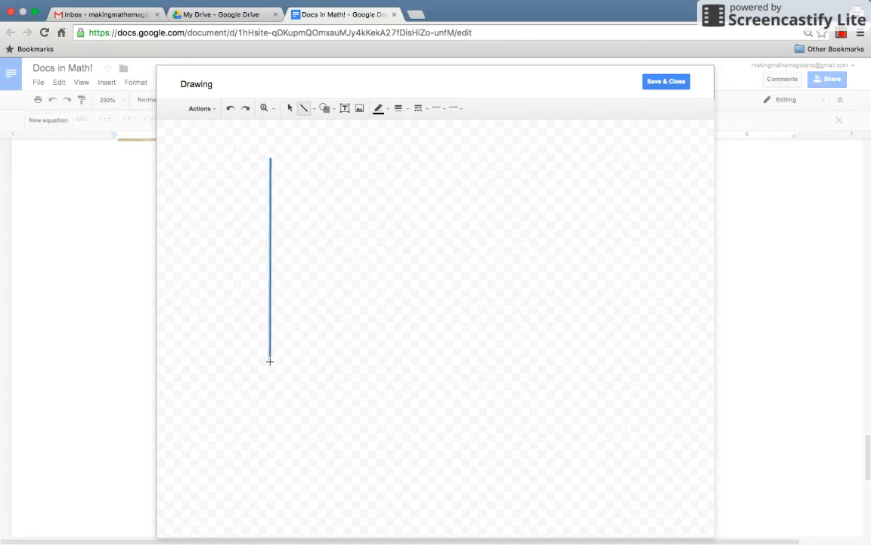
- Add a text box across the upper part of the vertical line and enter stem 1 with leaves 2 3 3 4 6 beyond the line
{"action": "left_click", "coordinate": [346, 110]}
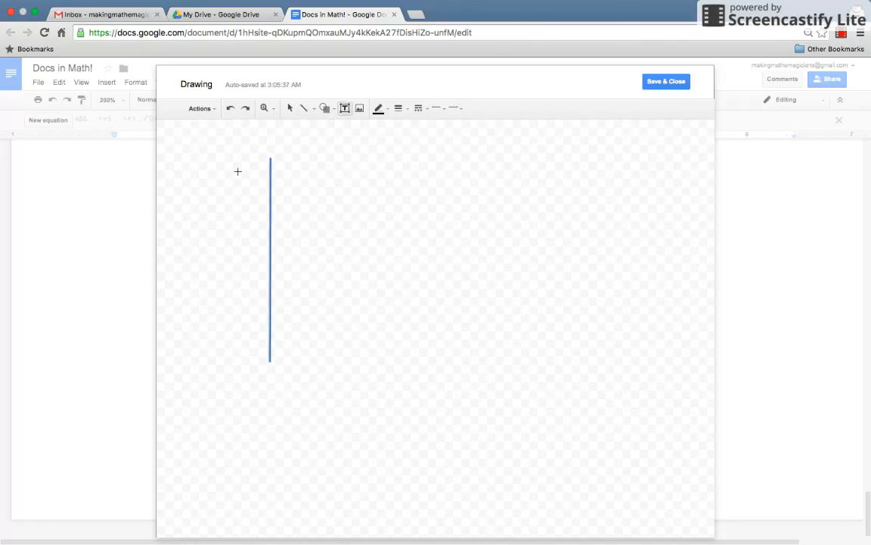
{"action": "left_click_drag", "start_coordinate": [225, 172], "coordinate": [348, 211]}
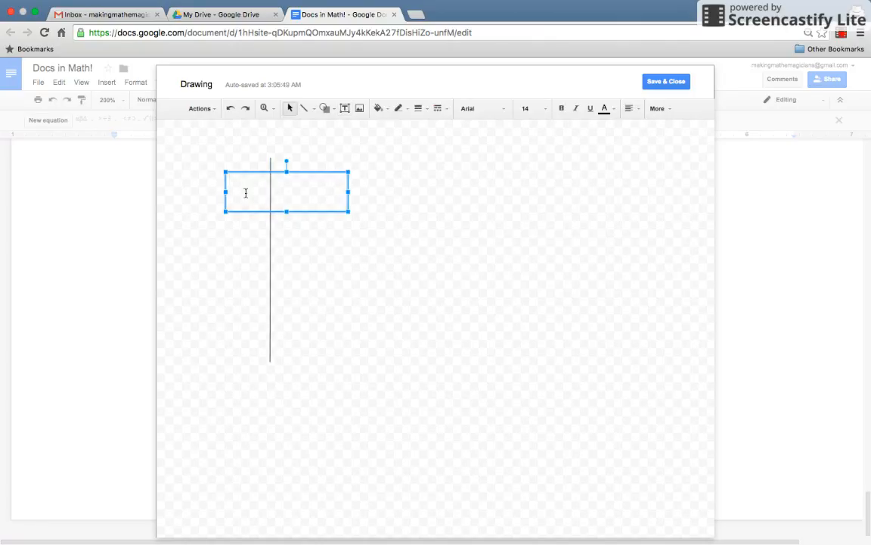
{"action": "type", "text": "1"}
{"action": "type", "text": "2 3 3 4 6"}
- Add rows for stem 2 with leaves 1 4 6 8 and stem 3 with leaves 2 2 6 9
{"action": "key", "text": "Return"}
{"action": "type", "text": "2"}
{"action": "key", "text": "Tab"}
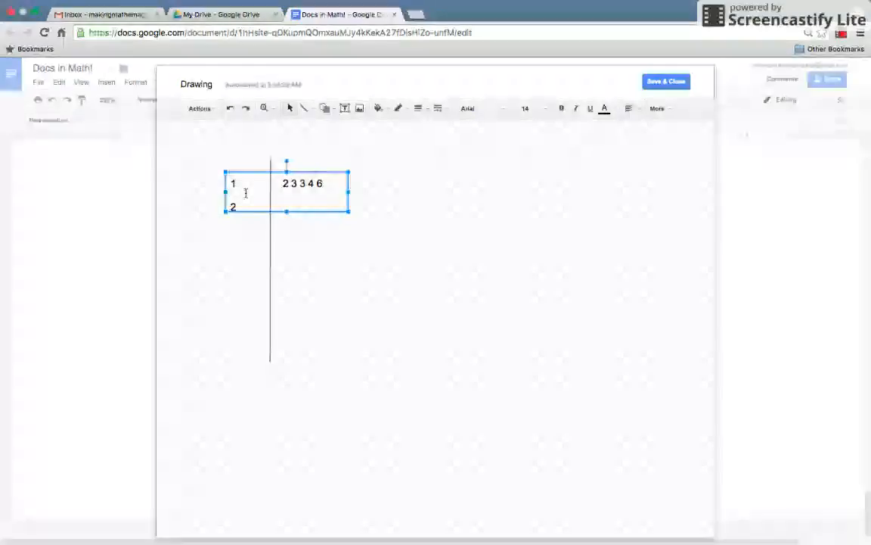
{"action": "type", "text": "1"}
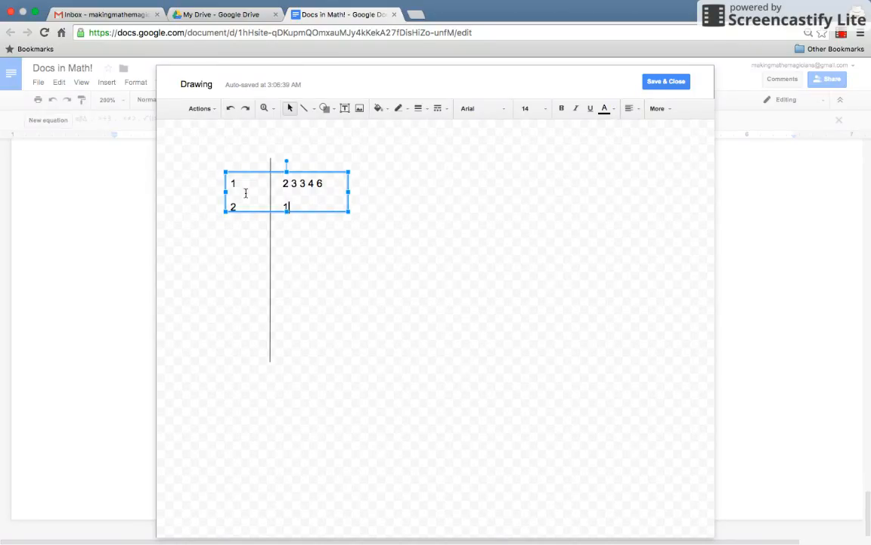
{"action": "type", "text": " 4 6 8"}
{"action": "key", "text": "Return"}
{"action": "type", "text": "3"}
{"action": "key", "text": "Tab"}
{"action": "type", "text": "2 2 6 9"}
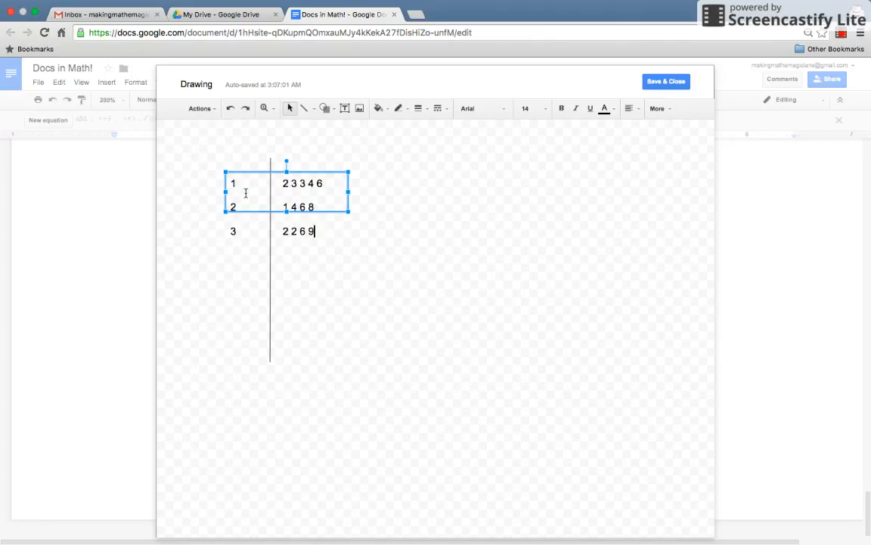
- Add a last row for stem 4 with leaves 3 5 7 8 8 and finish editing the text box
{"action": "key", "text": "Return"}
{"action": "type", "text": "4"}
{"action": "key", "text": "Tab"}
{"action": "type", "text": "3 5 7 8 8"}
{"action": "left_click", "coordinate": [361, 306]}
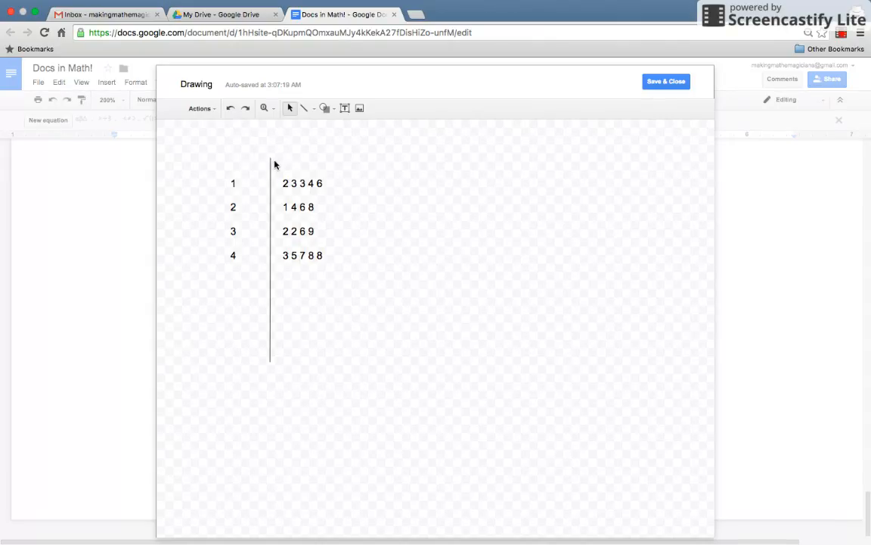
- Insert a heading row above the first row with "Stem" and "Leaf" on either side of the vertical line
{"action": "left_click", "coordinate": [234, 179]}
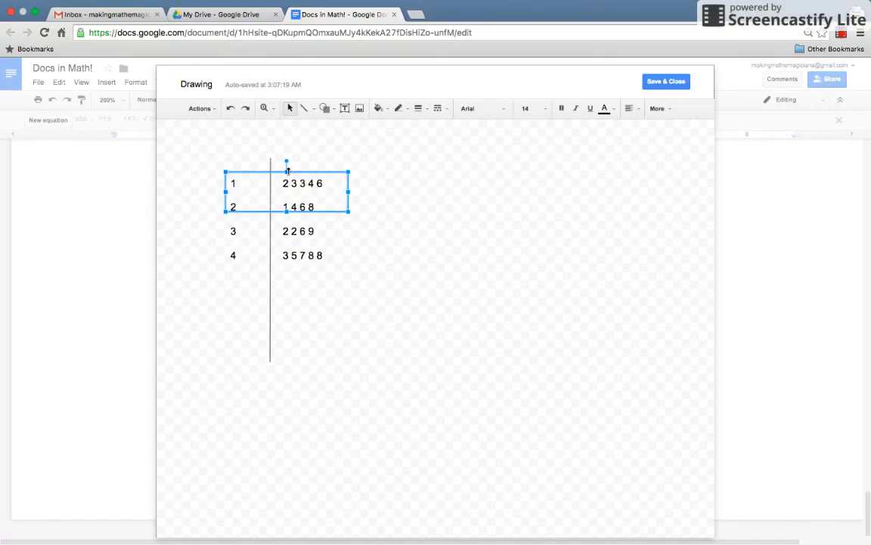
{"action": "key", "text": "Return"}
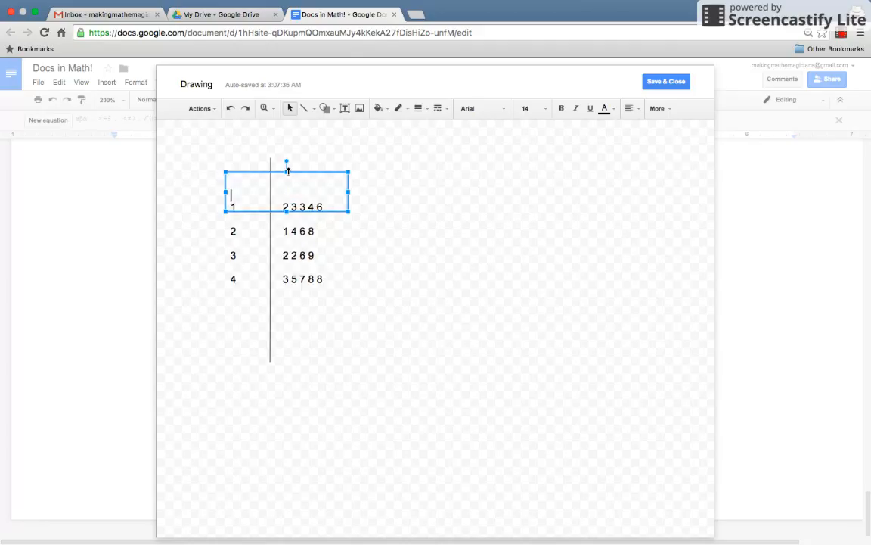
{"action": "key", "text": "Up"}
{"action": "type", "text": "Stem"}
{"action": "key", "text": "Tab"}
{"action": "type", "text": "Leaf"}
{"action": "left_click", "coordinate": [371, 291]}
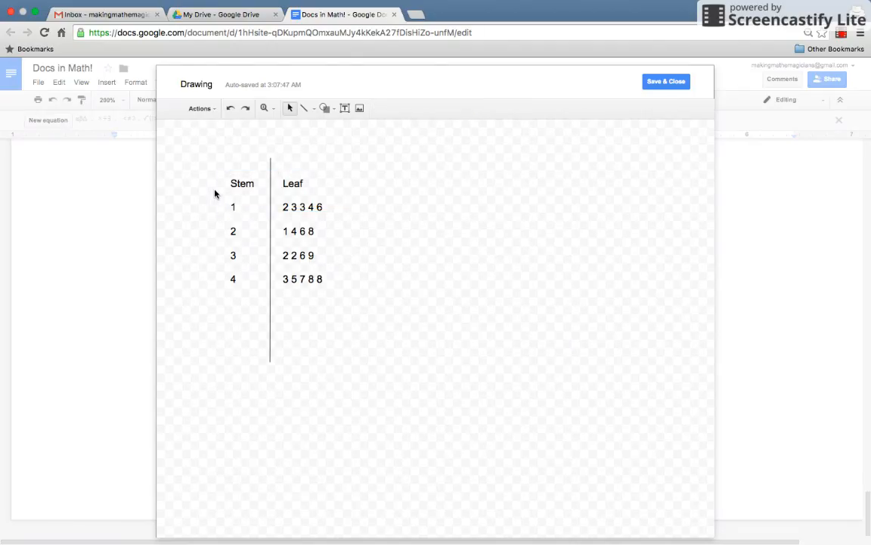
- Draw a horizontal line beneath the "Stem" and "Leaf" headings and save the drawing into the document
{"action": "left_click", "coordinate": [303, 108]}
{"action": "left_click_drag", "start_coordinate": [212, 192], "coordinate": [339, 196]}
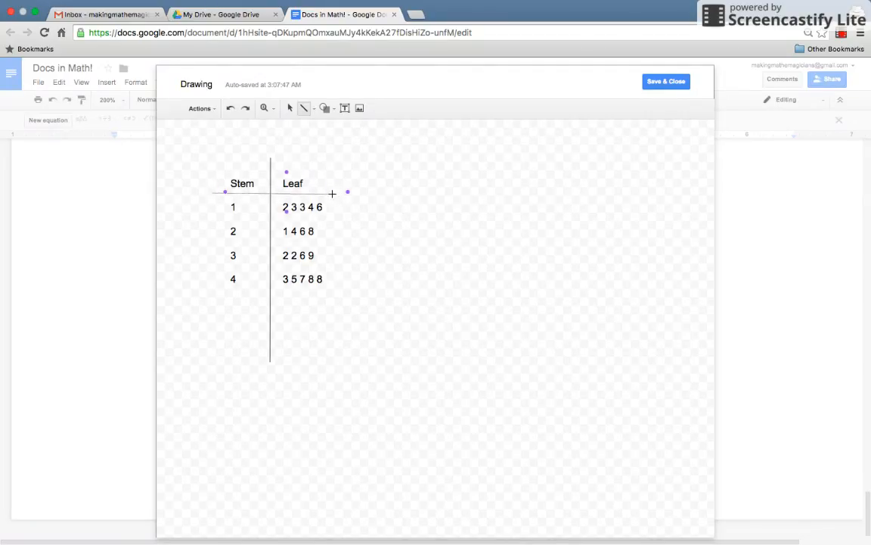
{"action": "left_click_drag", "start_coordinate": [332, 193], "coordinate": [332, 194]}
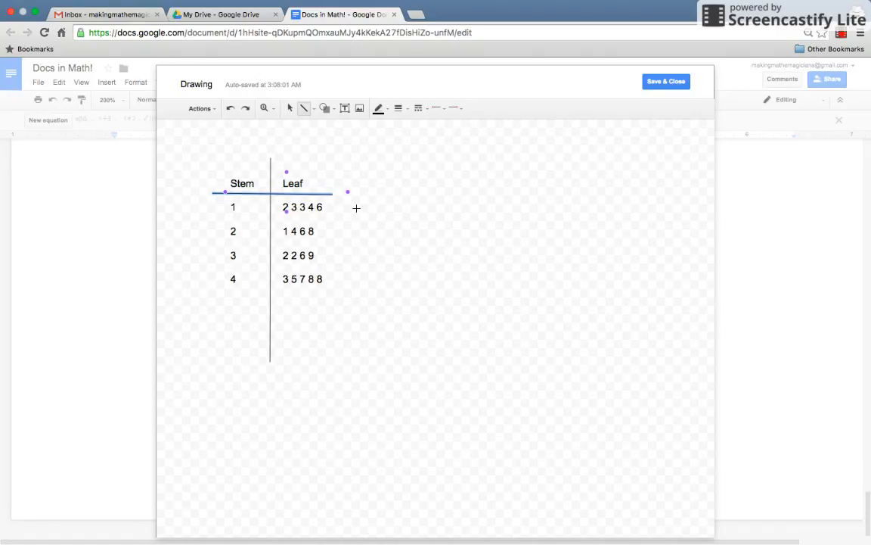
{"action": "left_click", "coordinate": [356, 207]}
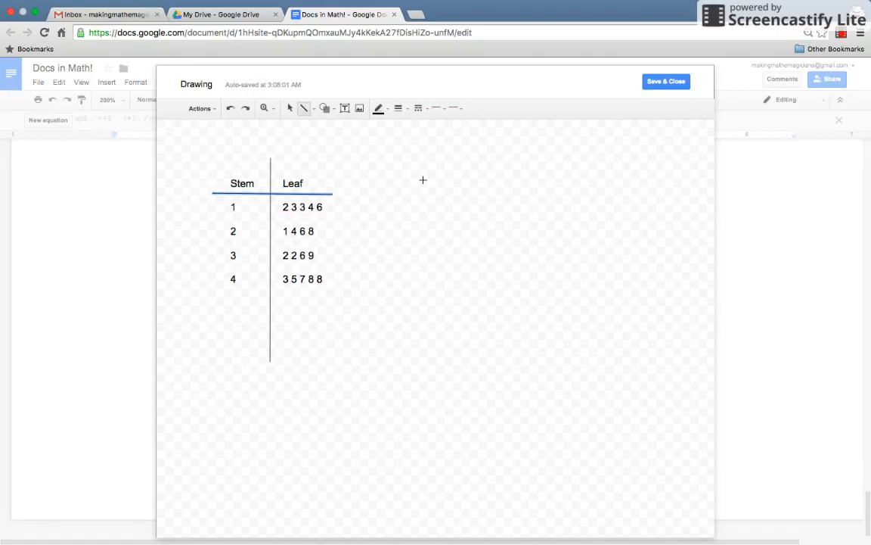
{"action": "left_click", "coordinate": [680, 82]}
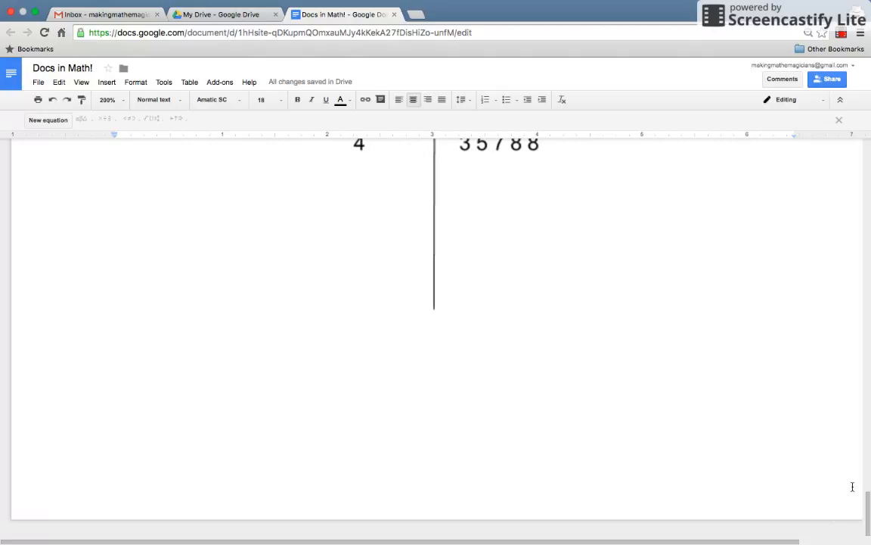
{"action": "left_click_drag", "start_coordinate": [867, 518], "coordinate": [866, 488]}
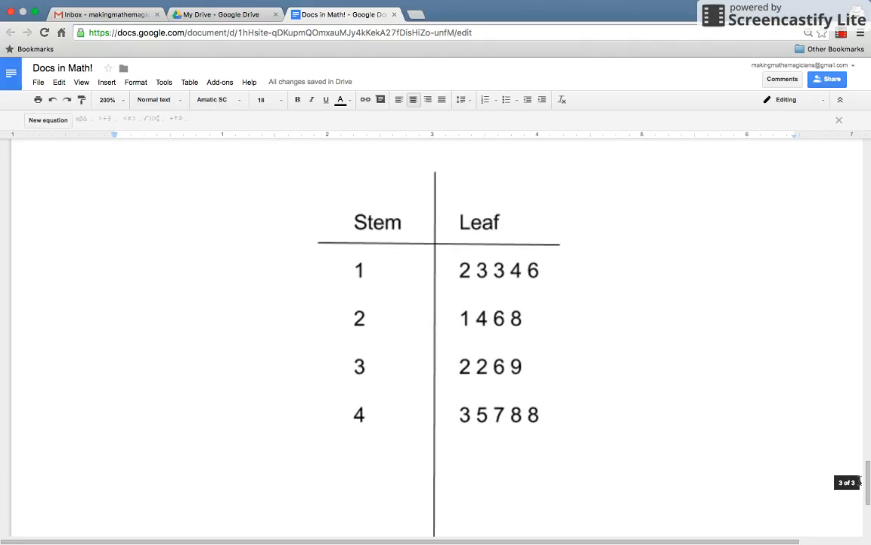